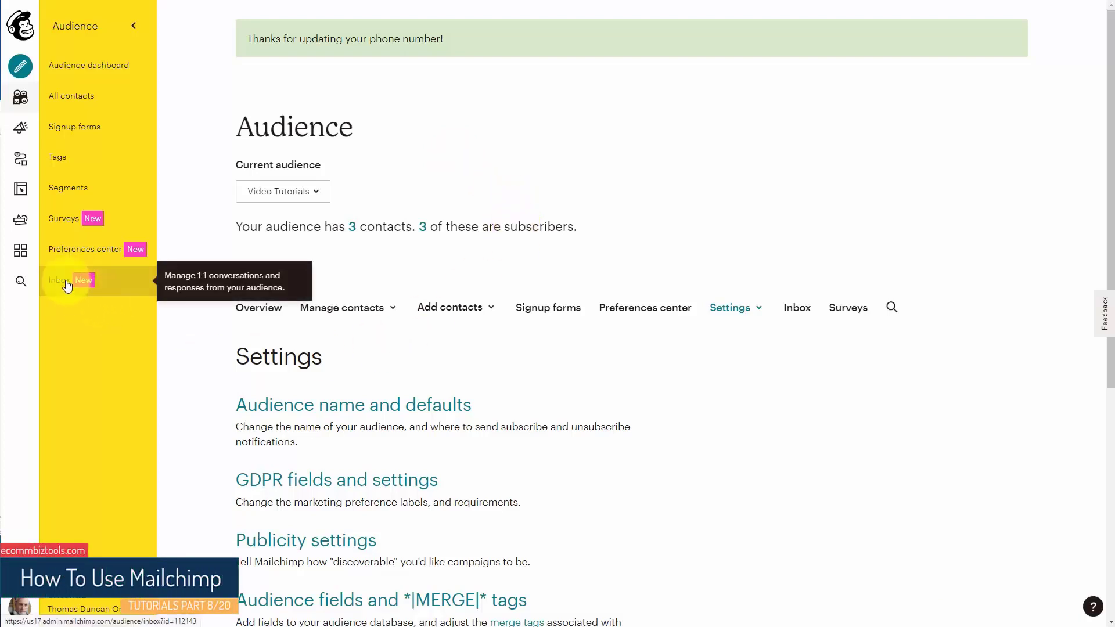
Create a new survey from the Video Tutorials audience's Surveys page.
click(70, 225)
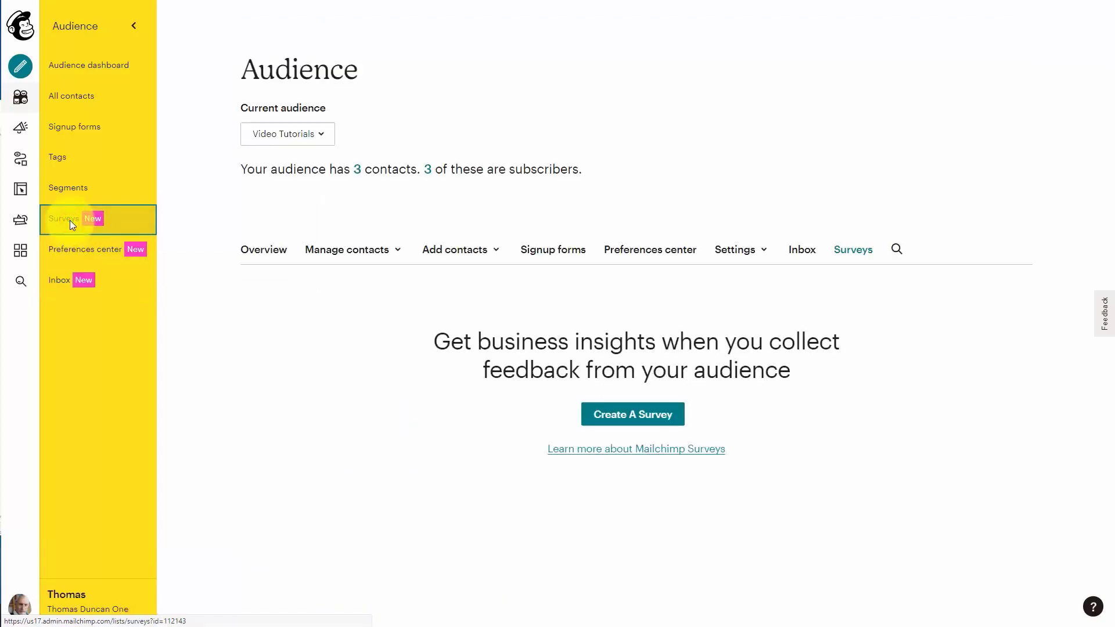
click(618, 419)
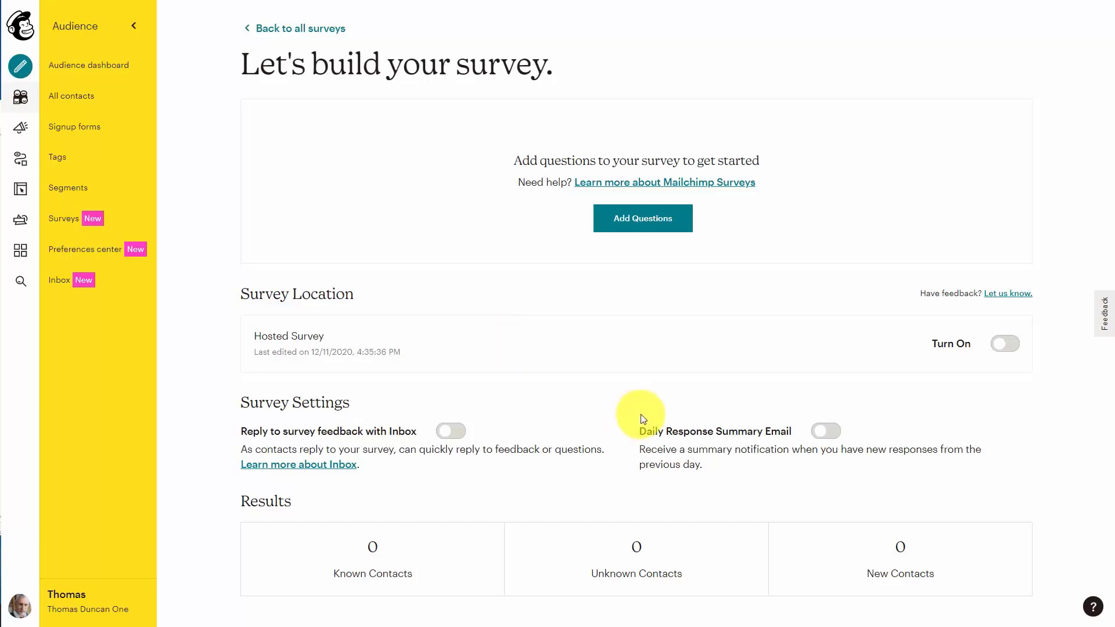
Start adding questions and show the available question types.
click(628, 228)
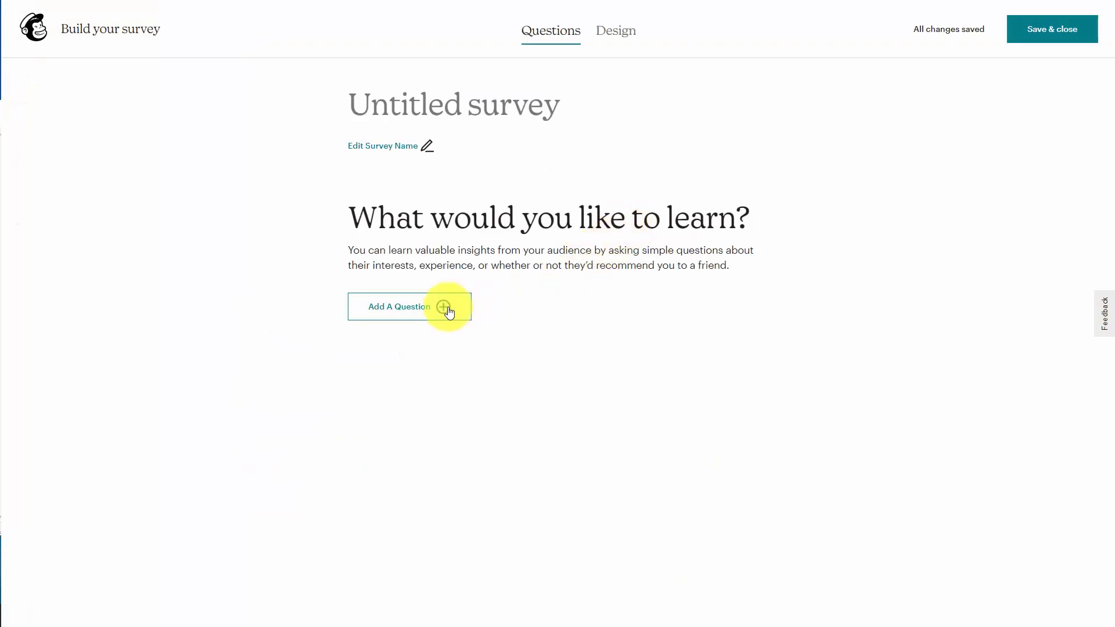
click(444, 309)
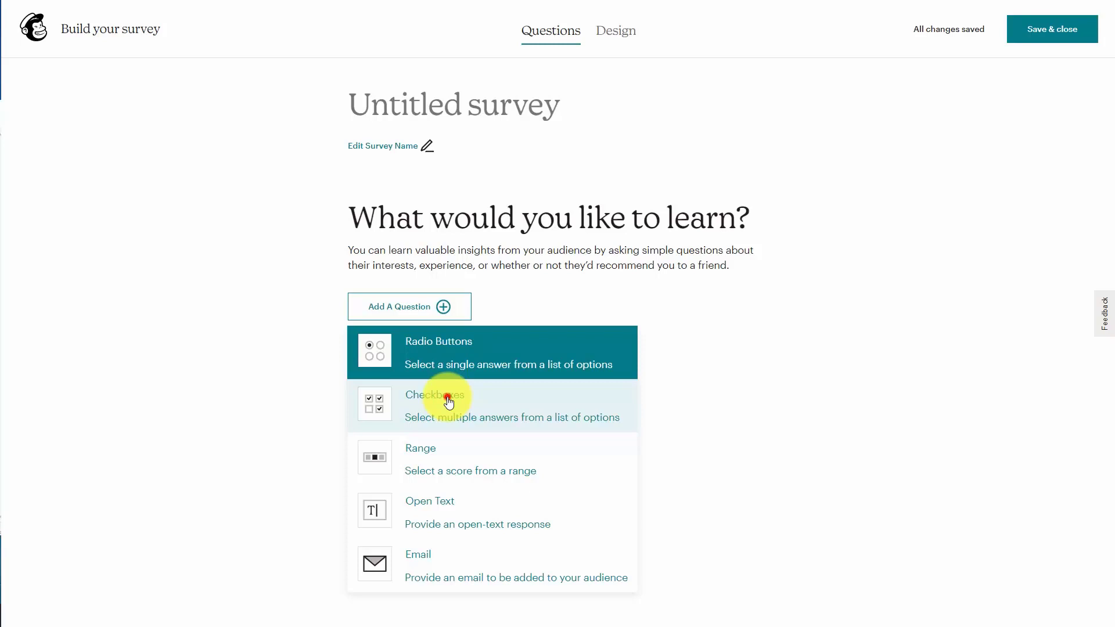
Add a required checkbox question with Talking Head, Screen Capture, Animated and Other options.
click(449, 401)
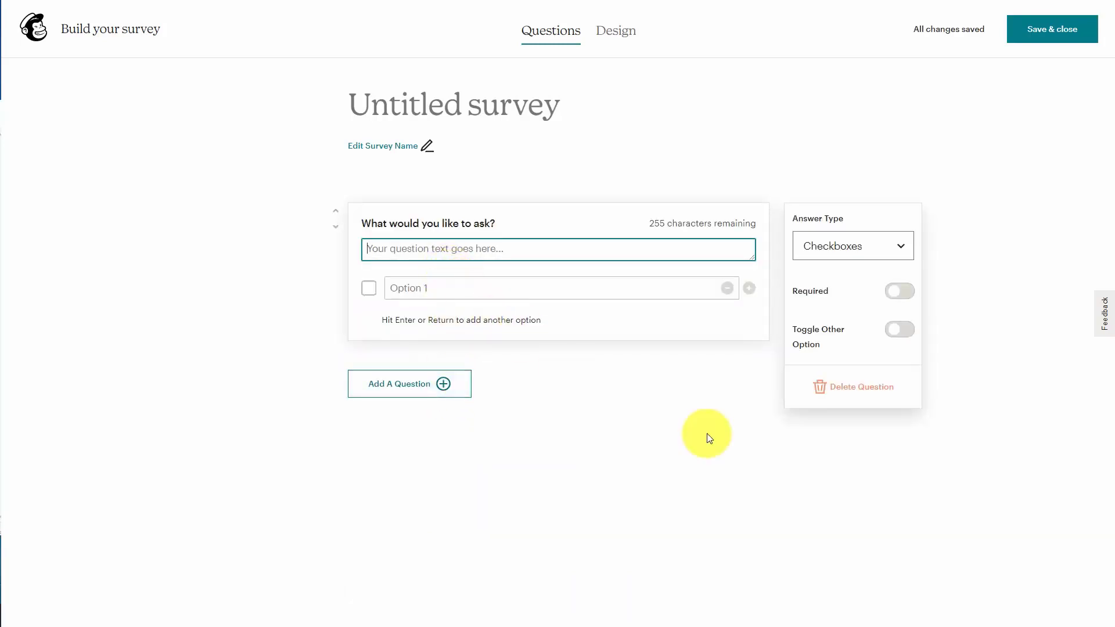
text(What is the hardest Video Tutorial To Create?)
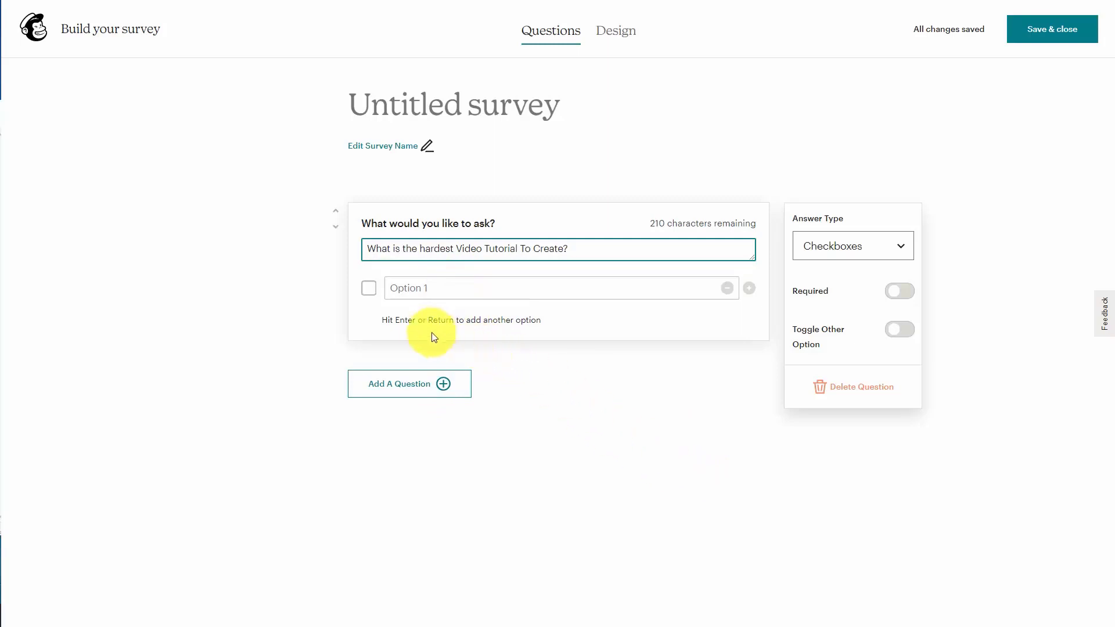
click(415, 289)
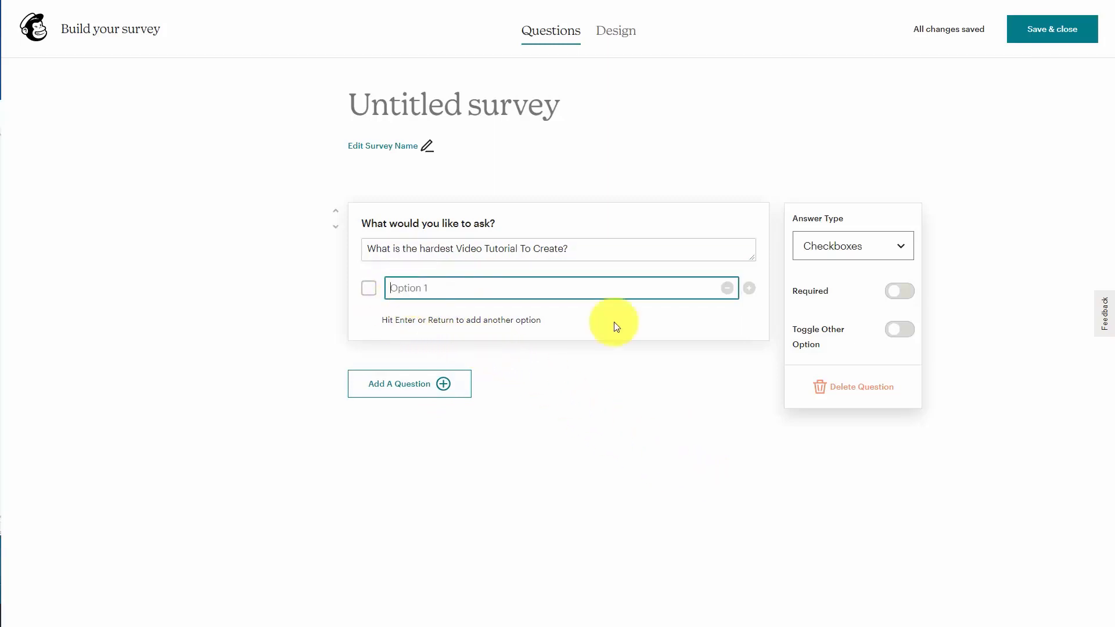
text(Talking Head)
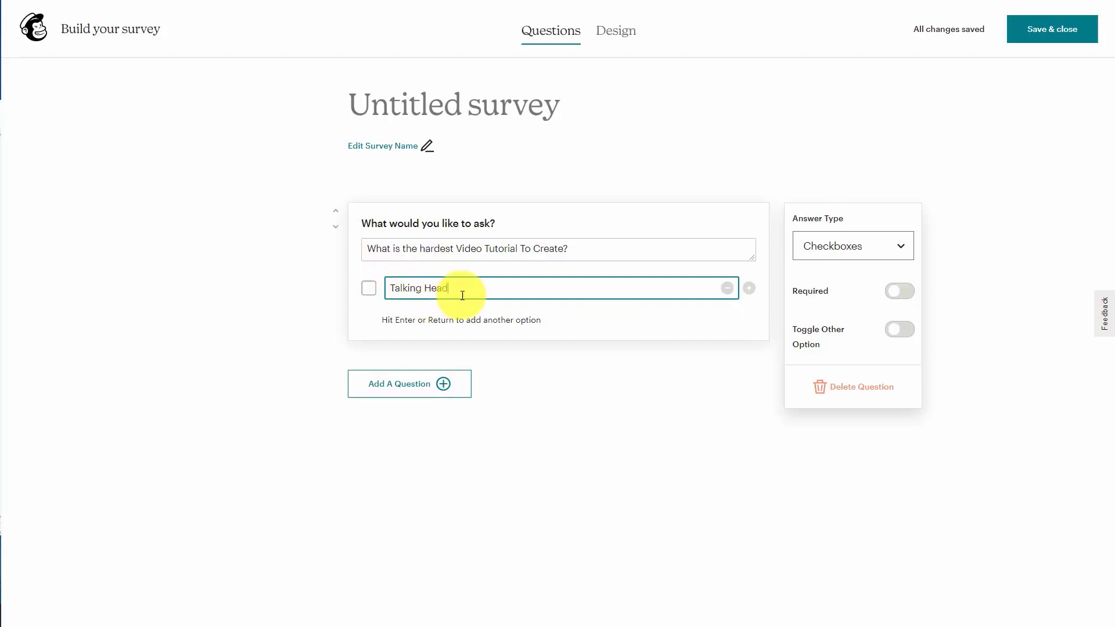
key(Return)
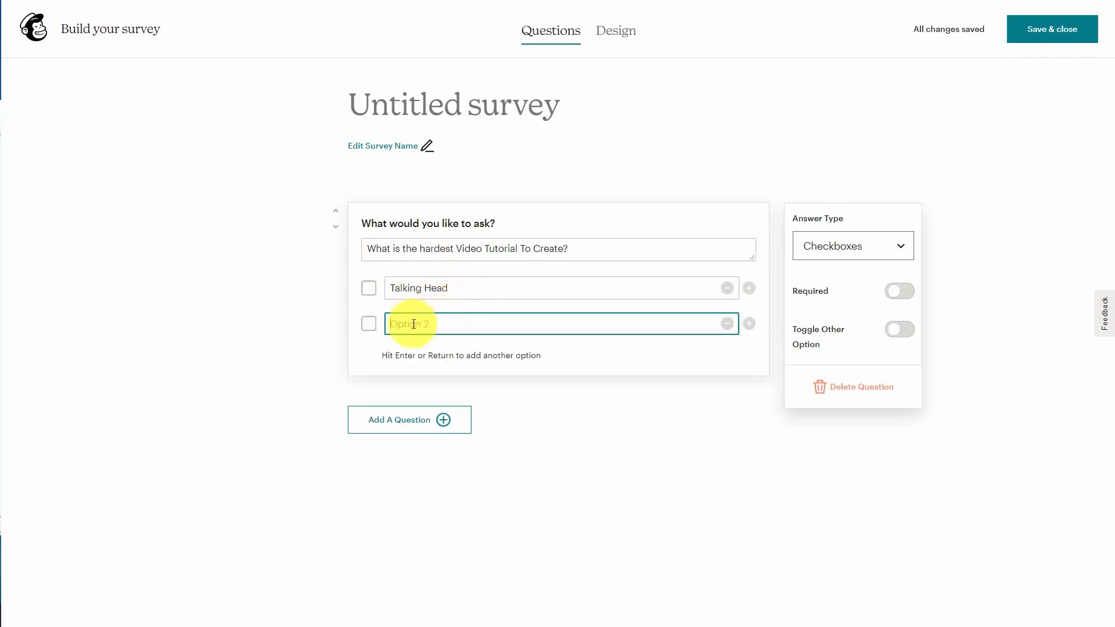
text(Screen Capture)
key(Return)
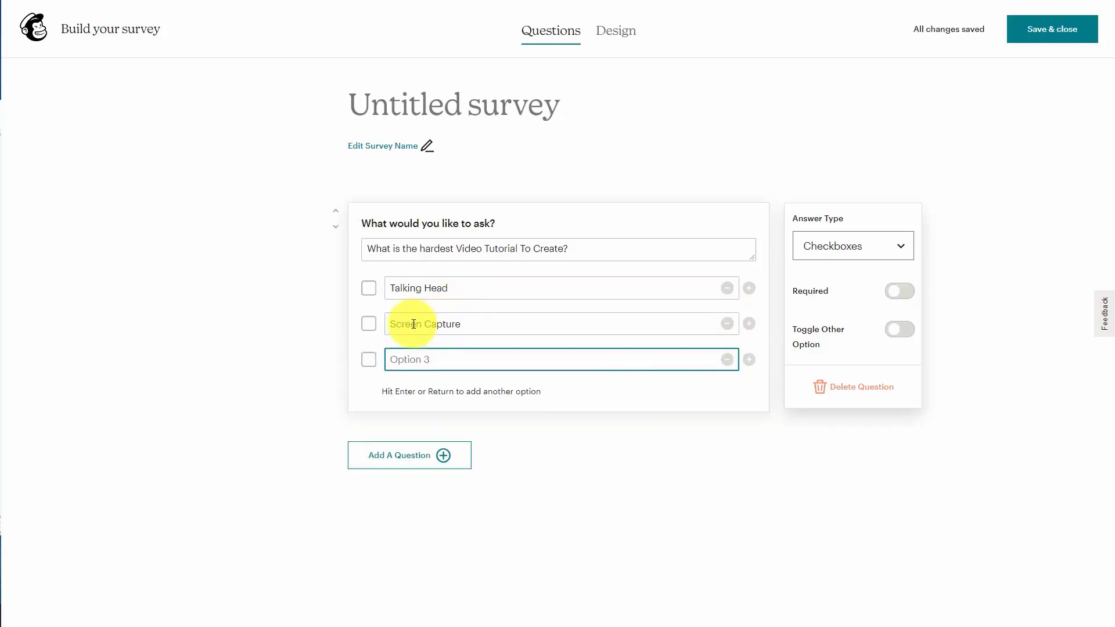
text(Animated)
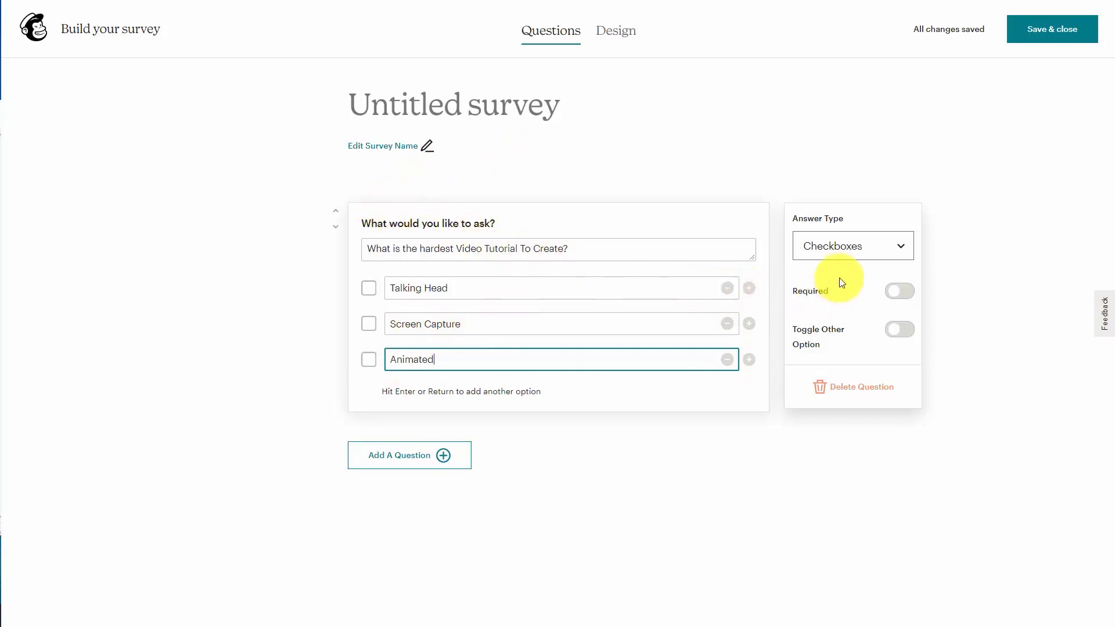
click(905, 295)
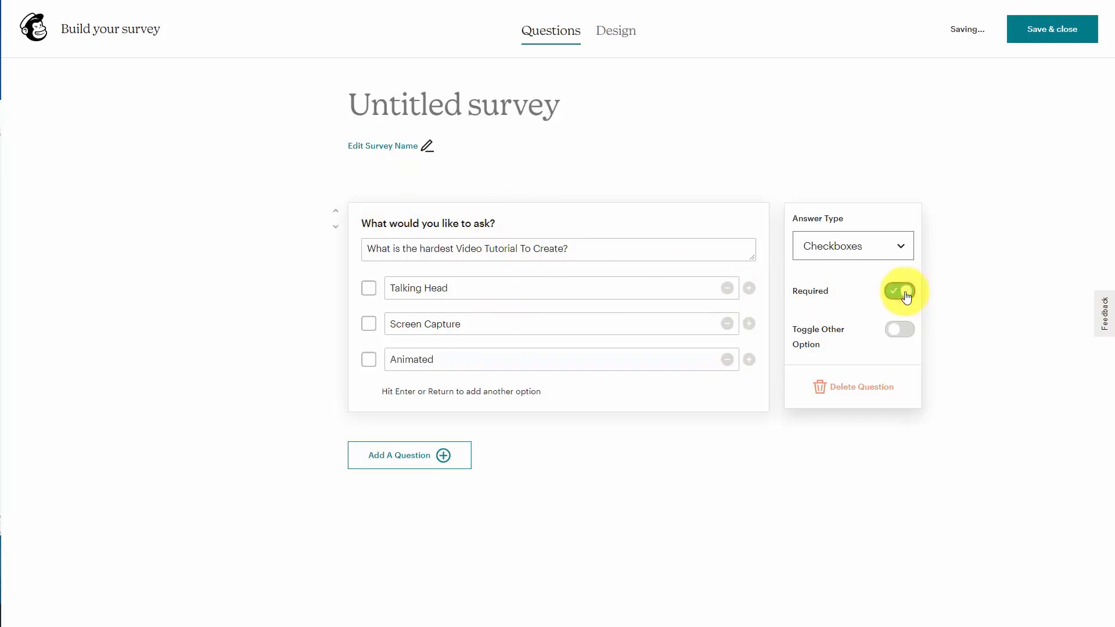
click(905, 330)
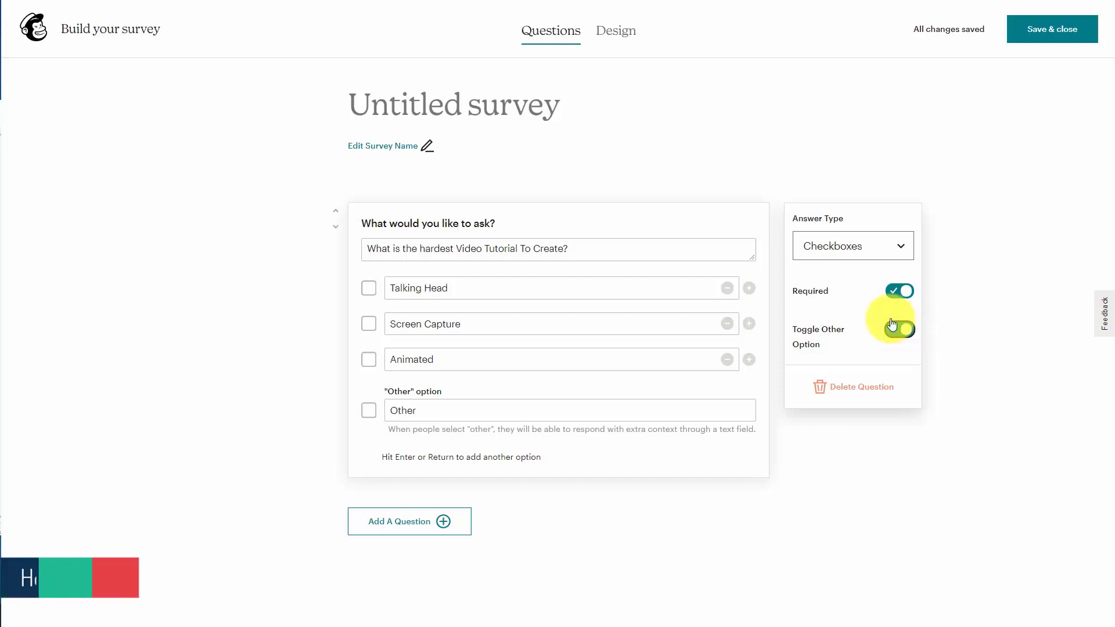
Save the survey name as 'Hardest Video Tutorial To Create'.
click(430, 147)
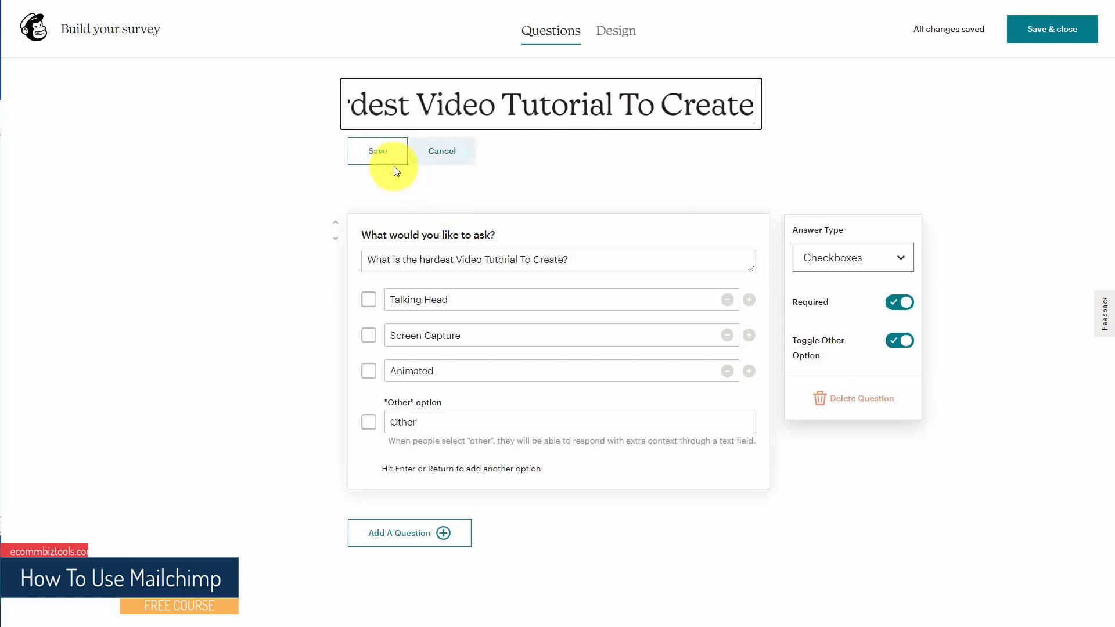
click(376, 153)
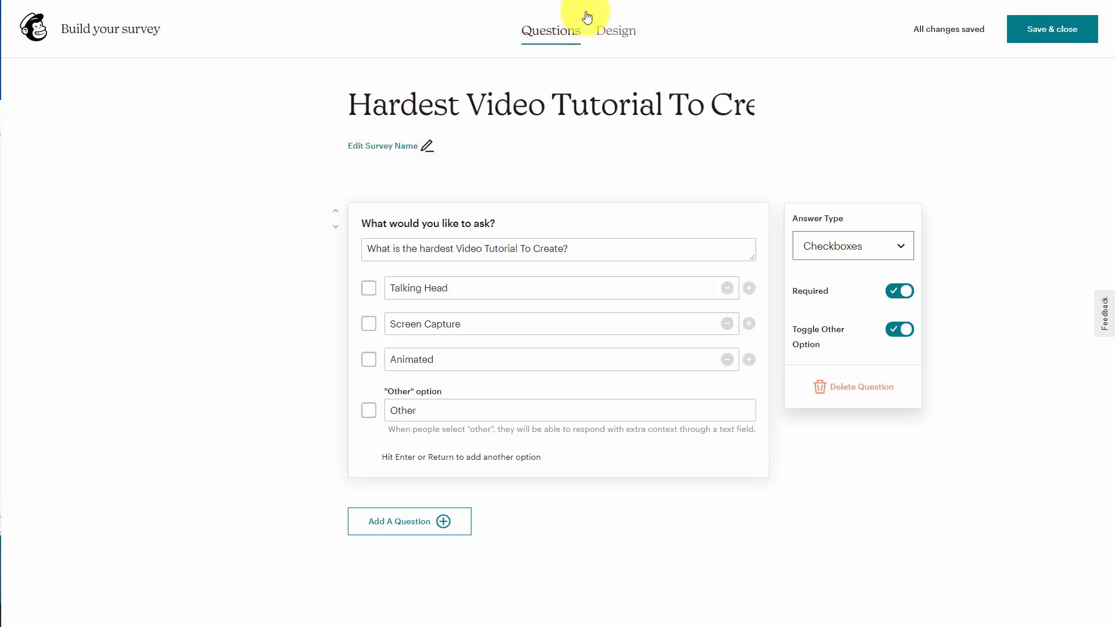
On the Design page, turn off the Mailchimp badge and insert the QR code header image.
click(616, 32)
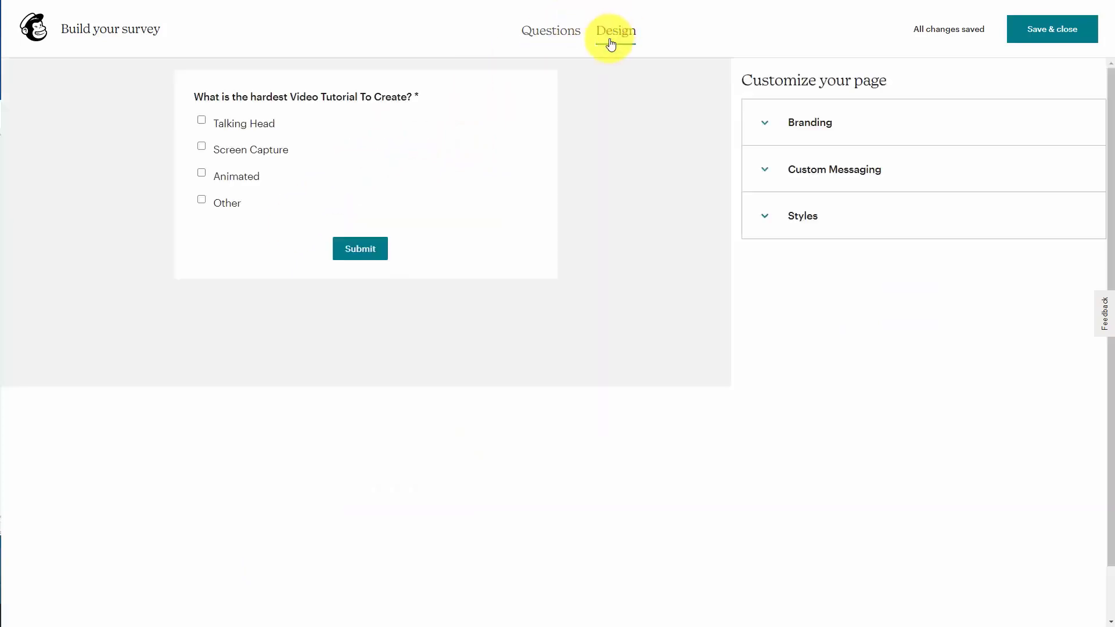
click(760, 124)
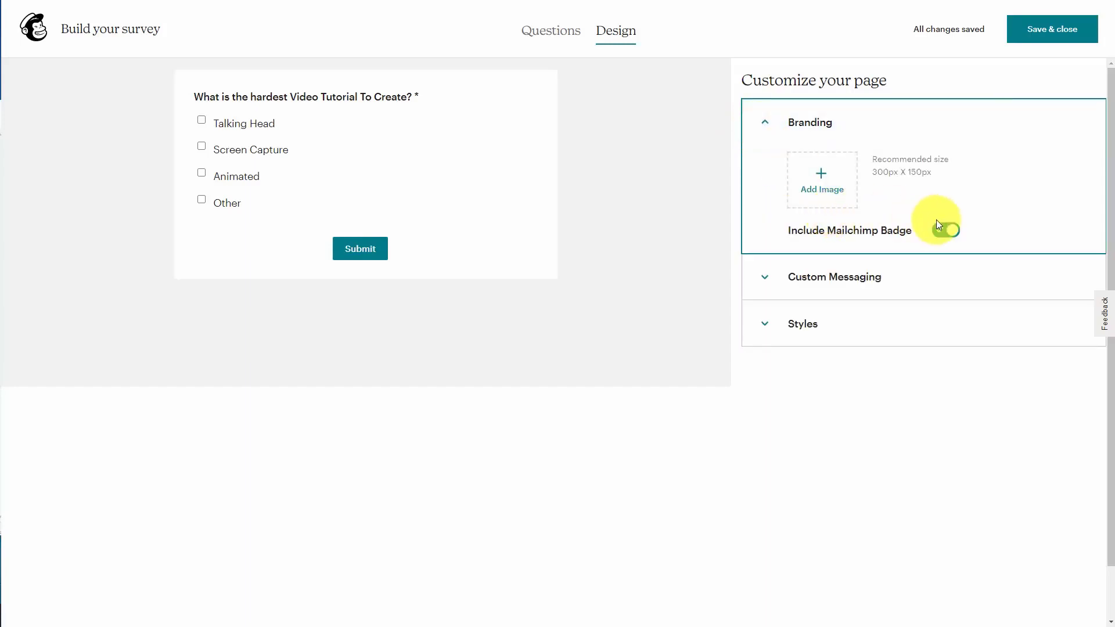
click(947, 231)
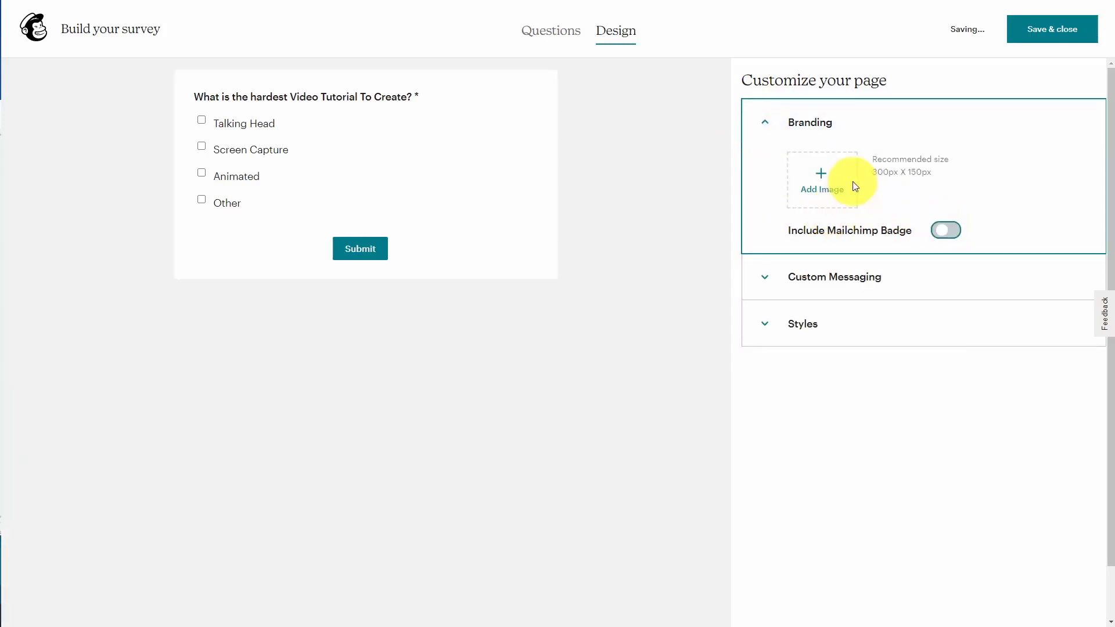
click(821, 175)
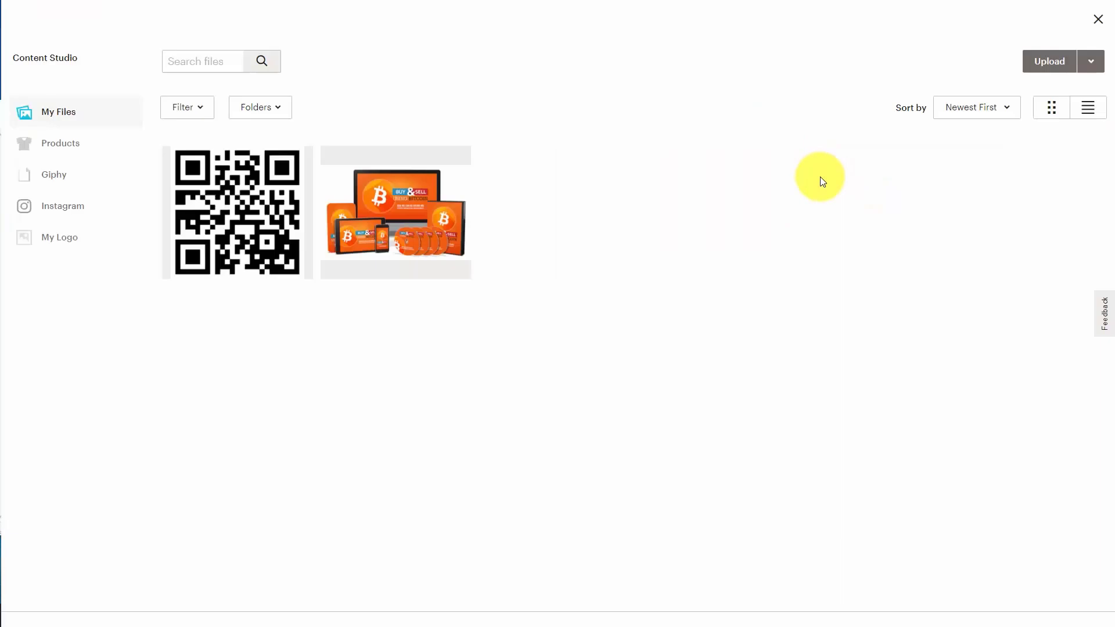
click(249, 185)
click(1077, 69)
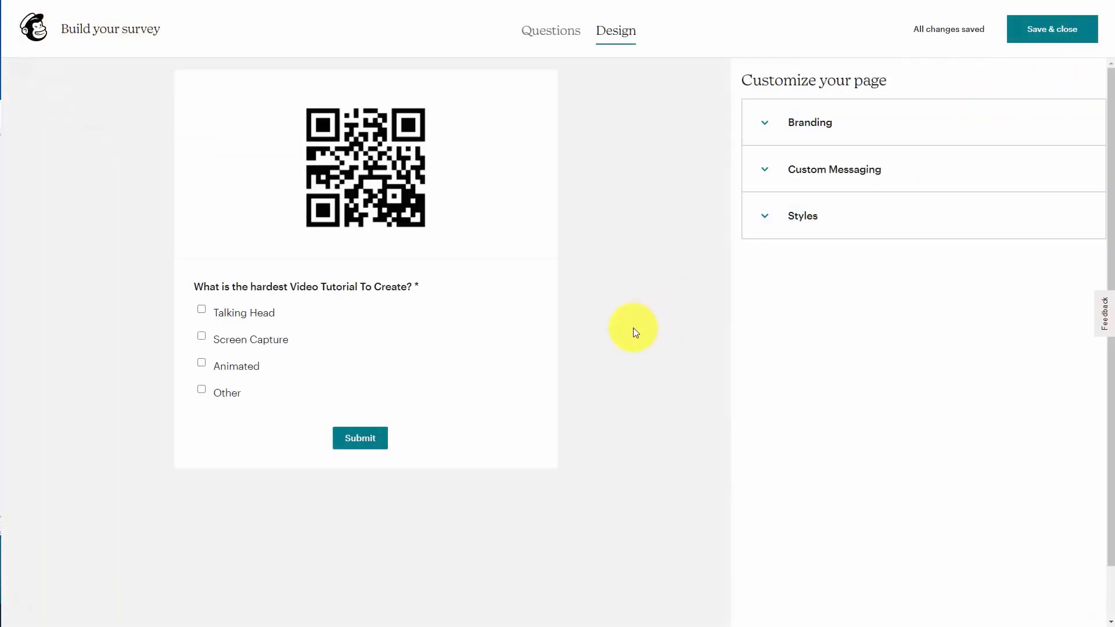
Review the custom messaging and colour style settings, beginning a submit button colour change.
click(762, 170)
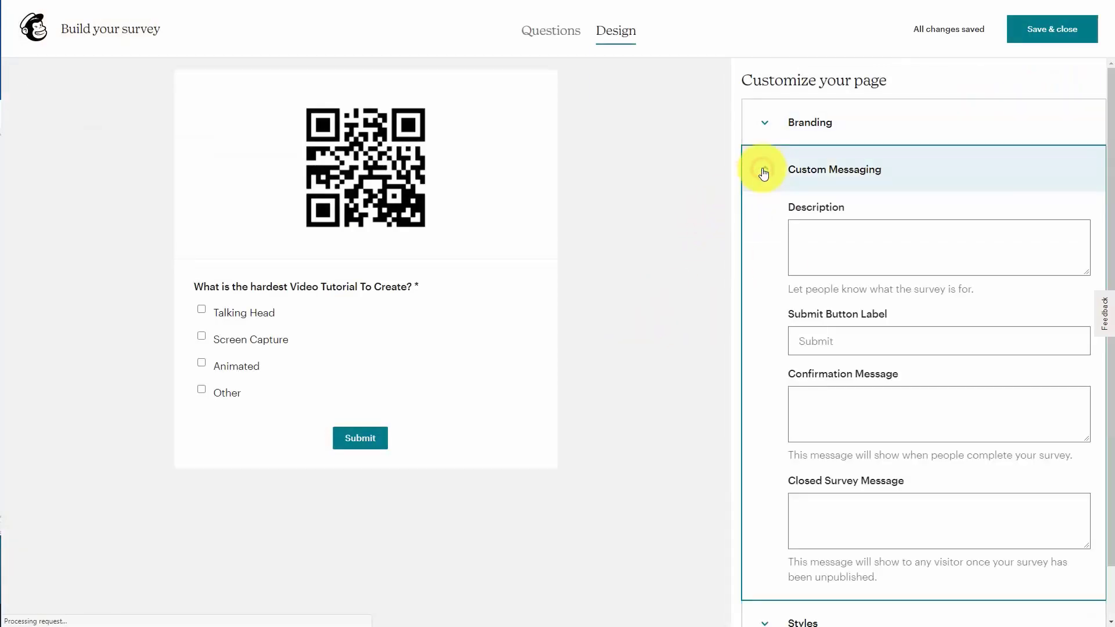
click(763, 170)
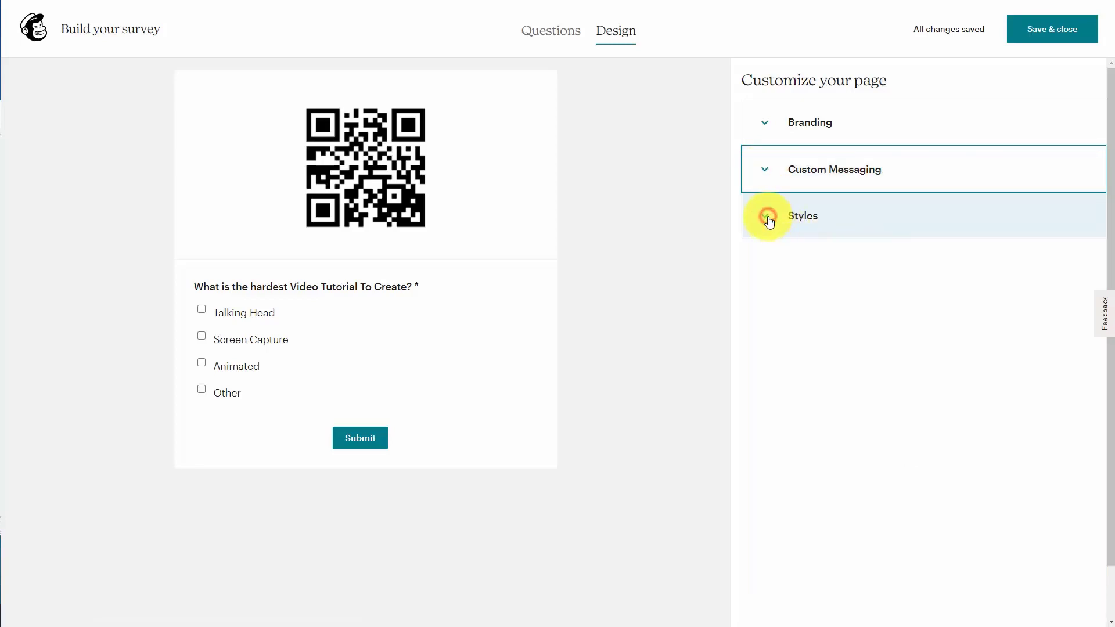
click(766, 218)
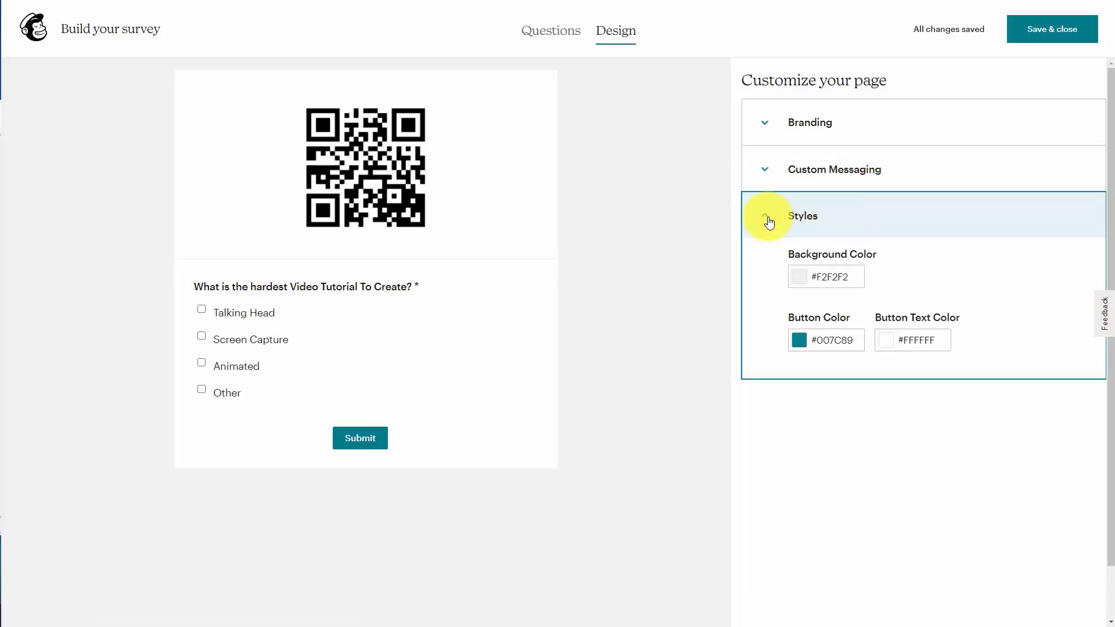
click(804, 337)
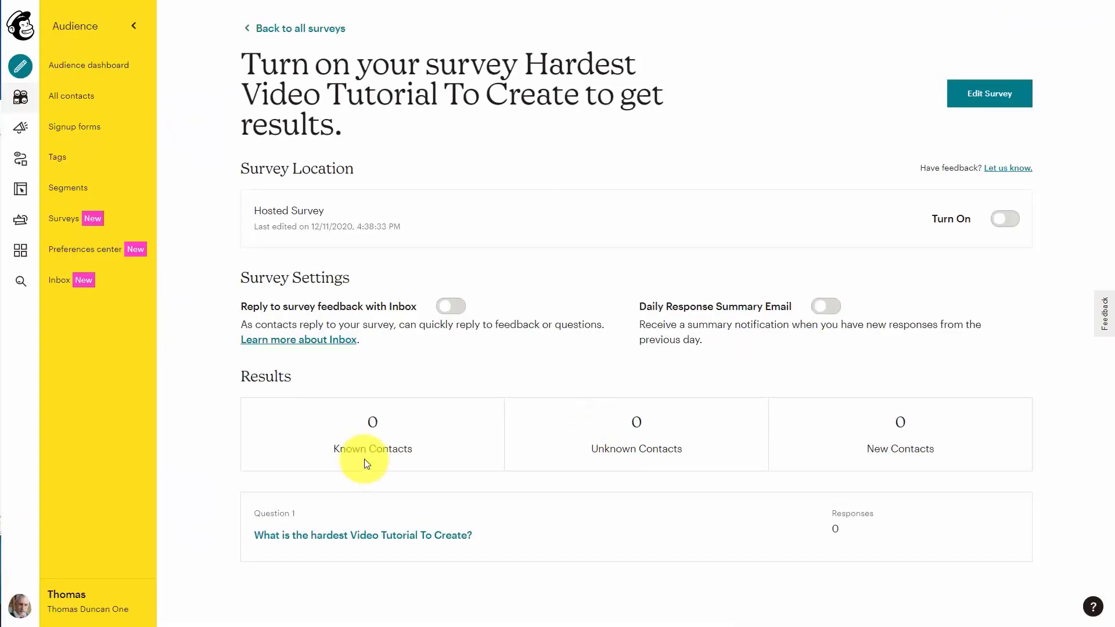
Enable inbox replies, switch the hosted survey on, and copy its URL.
click(459, 310)
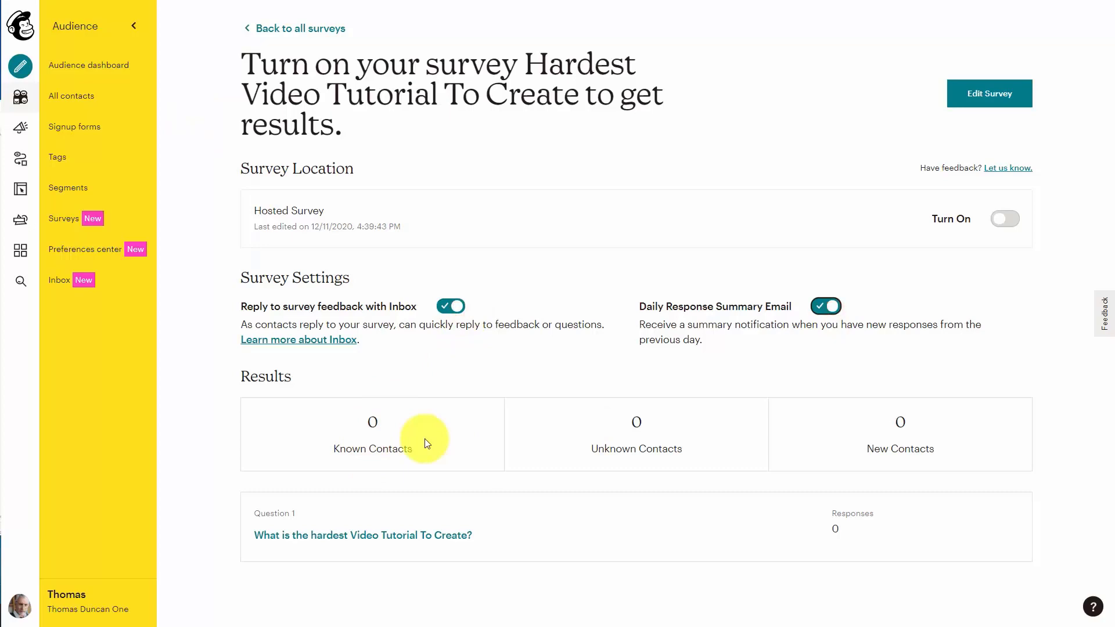
click(1008, 216)
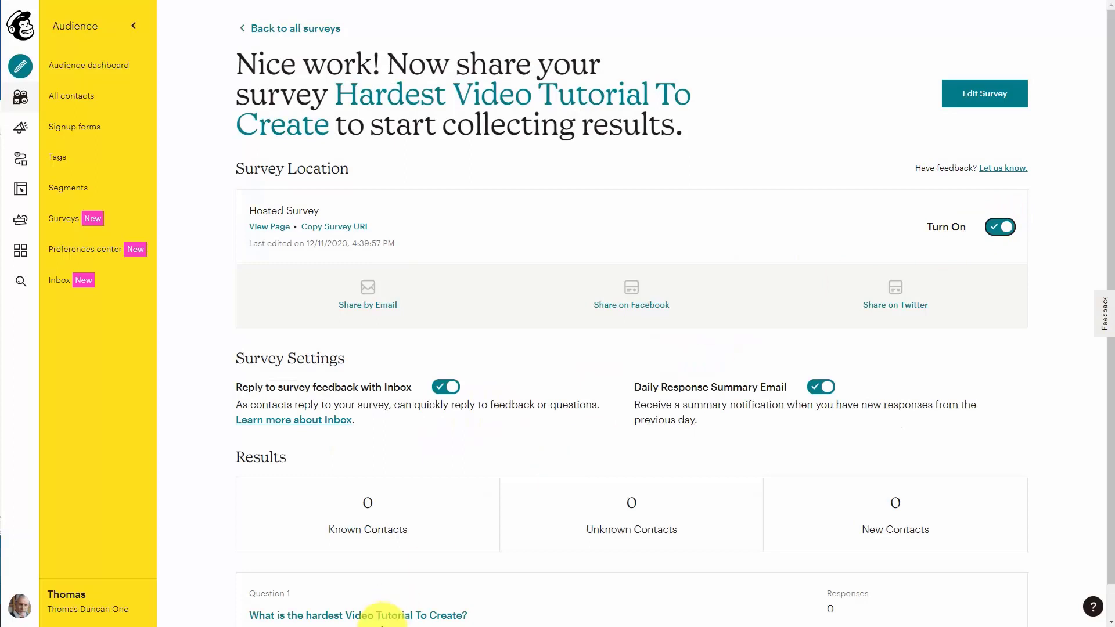
click(349, 229)
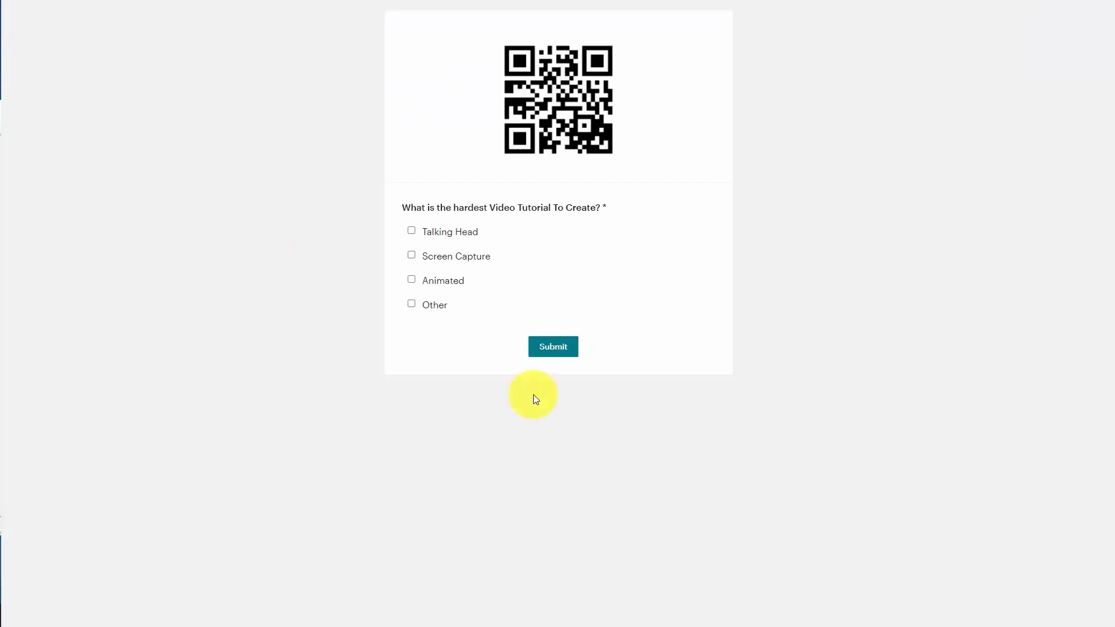
Close the live survey page to return to the summary showing one response.
key(ctrl+w)
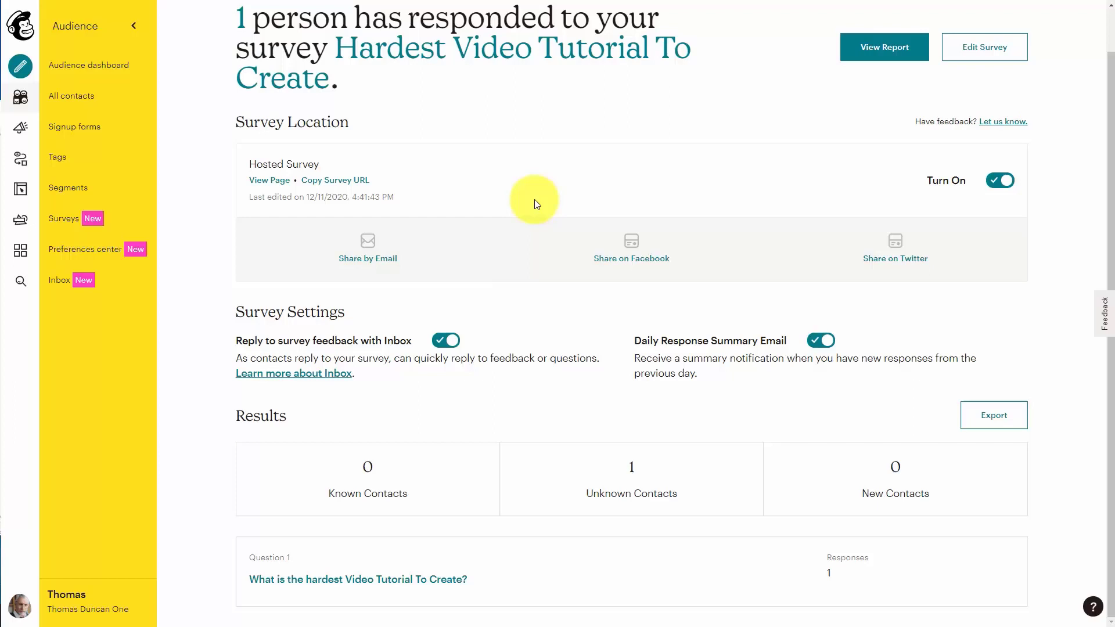
Add an Email question with the newsletter subscribe option enabled, then save and close.
click(971, 43)
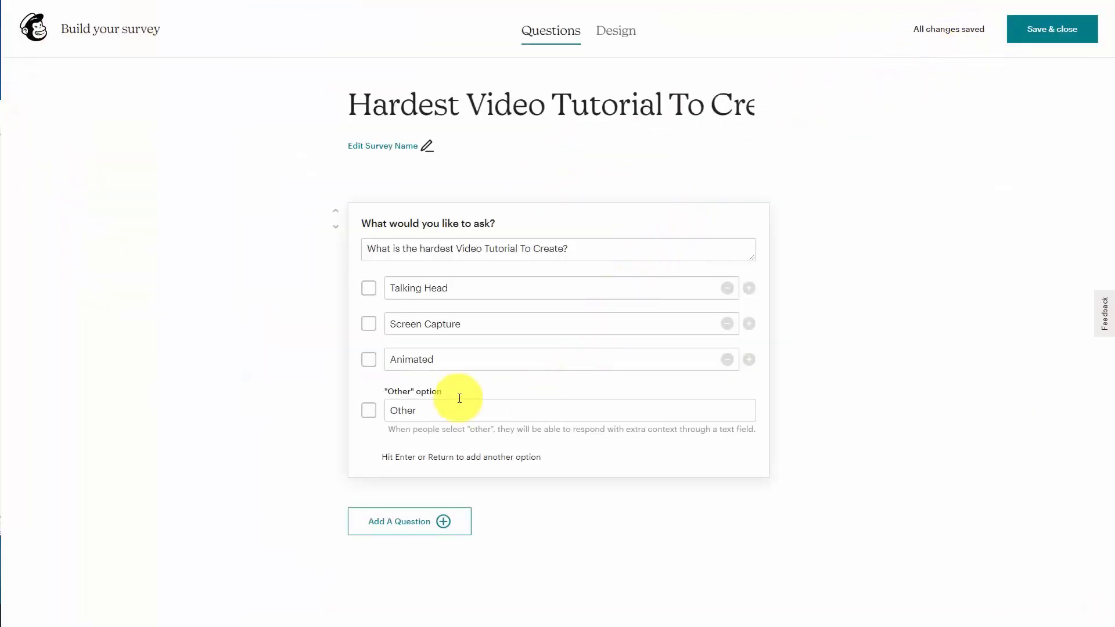
click(443, 524)
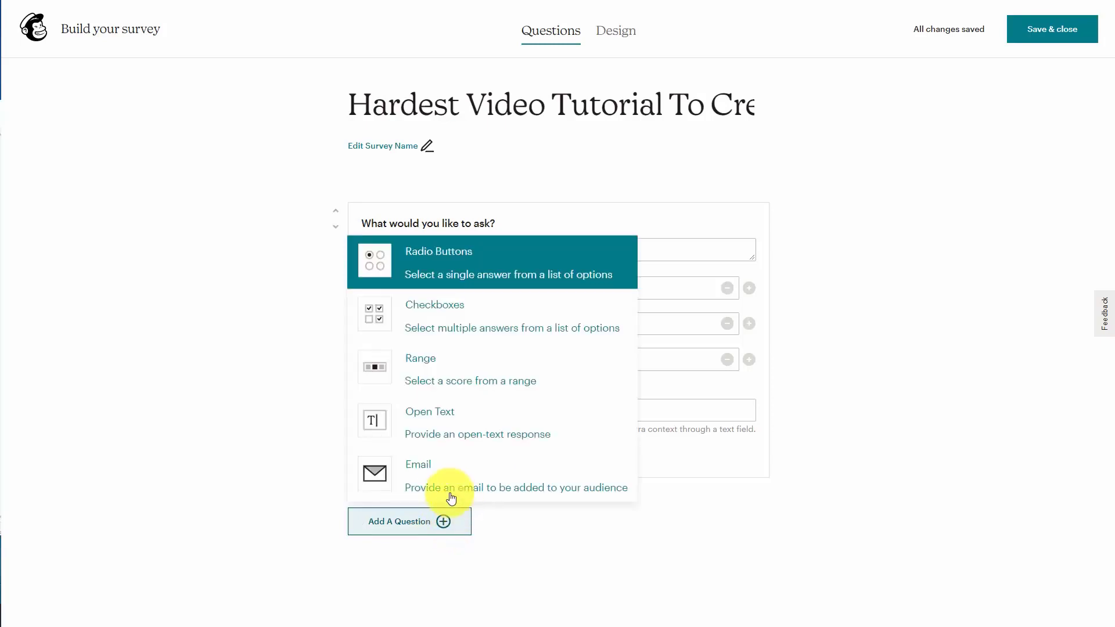
click(425, 473)
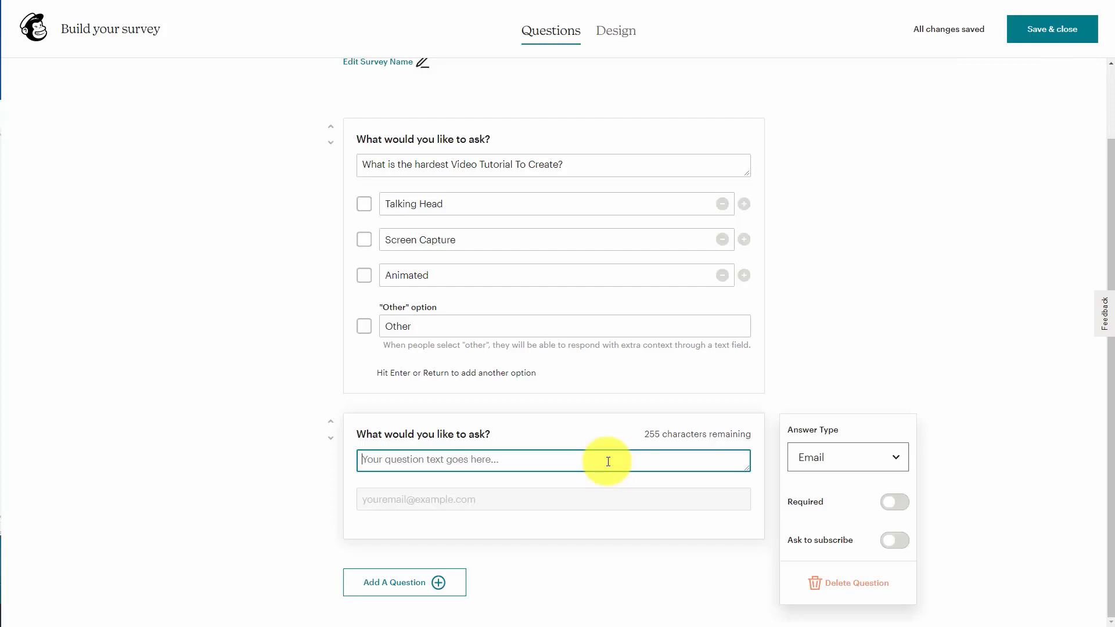
click(895, 543)
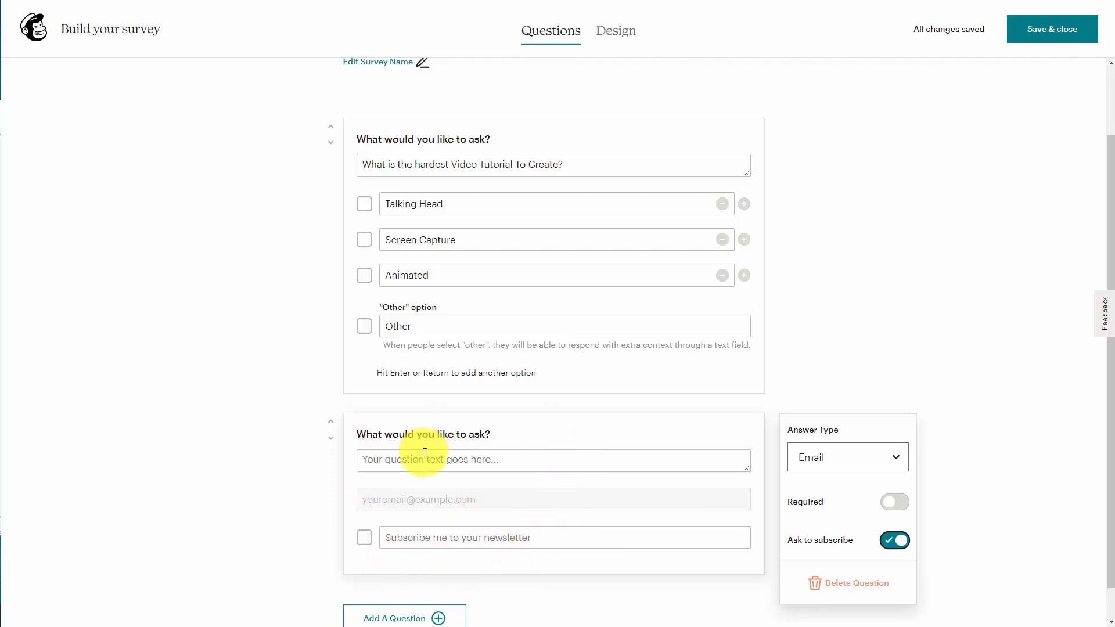
click(1051, 35)
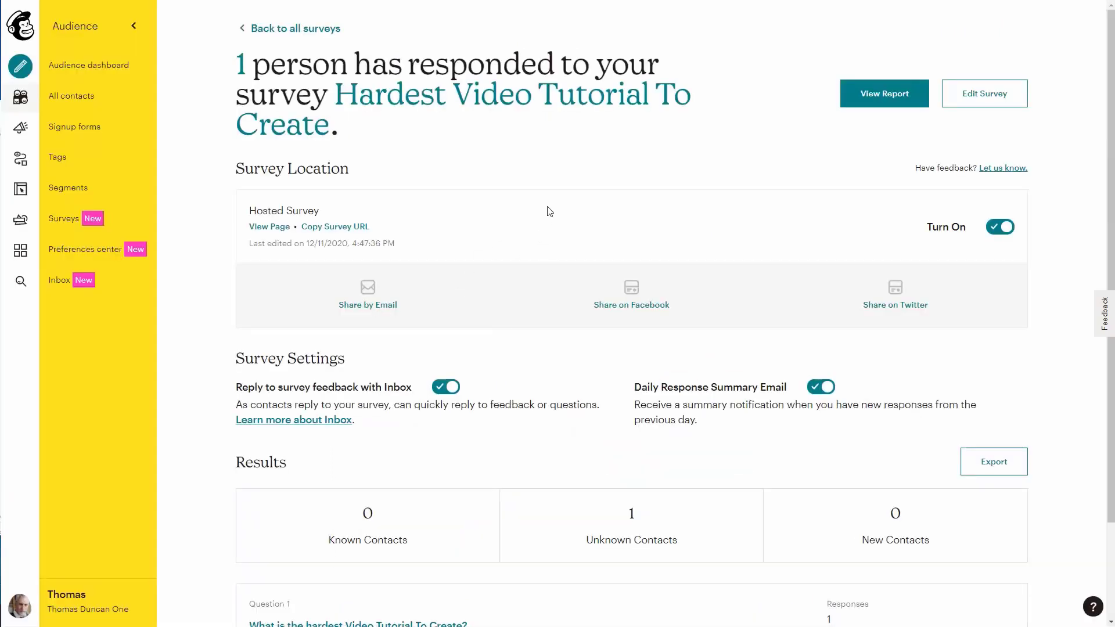
click(277, 227)
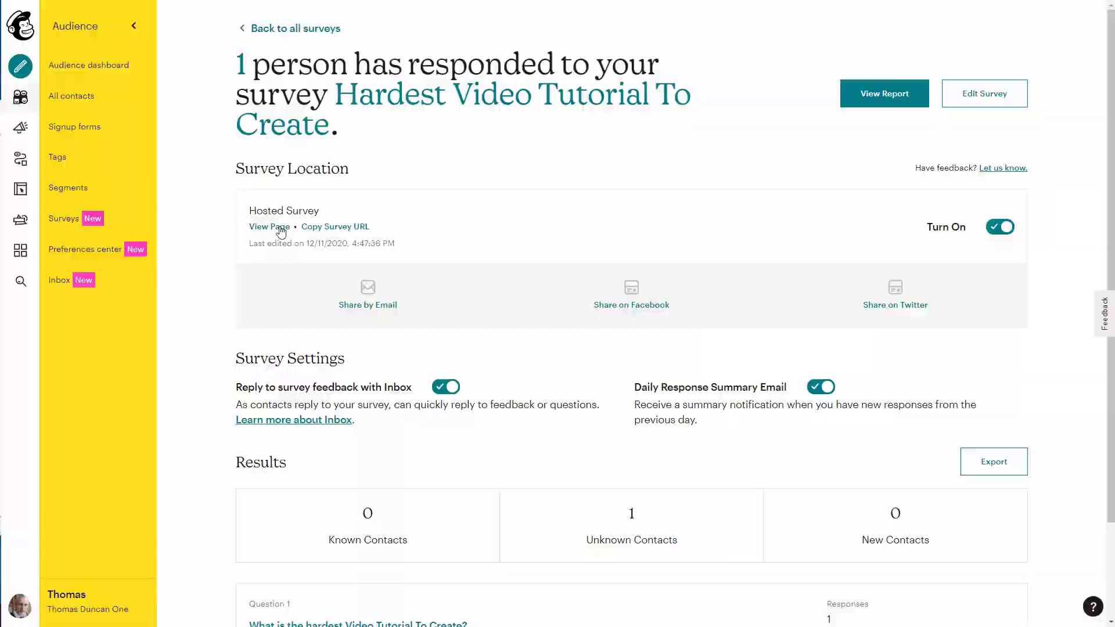